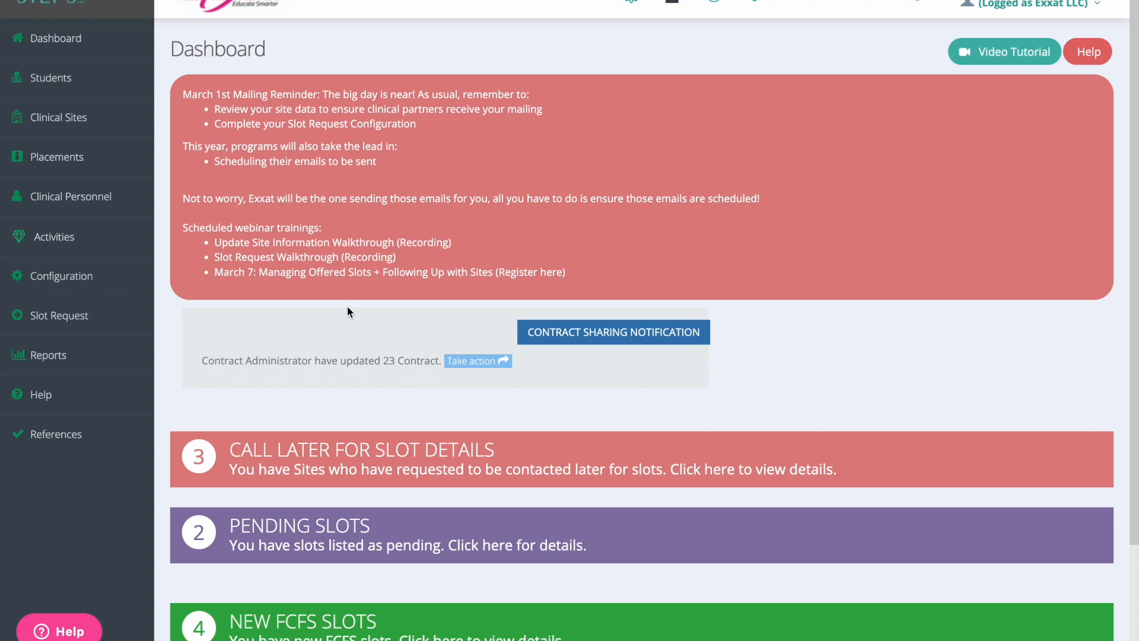
Step: Open the Exxat University Slot Request 2024 for editing from the slot request list
{"action": "left_click", "coordinate": [137, 323]}
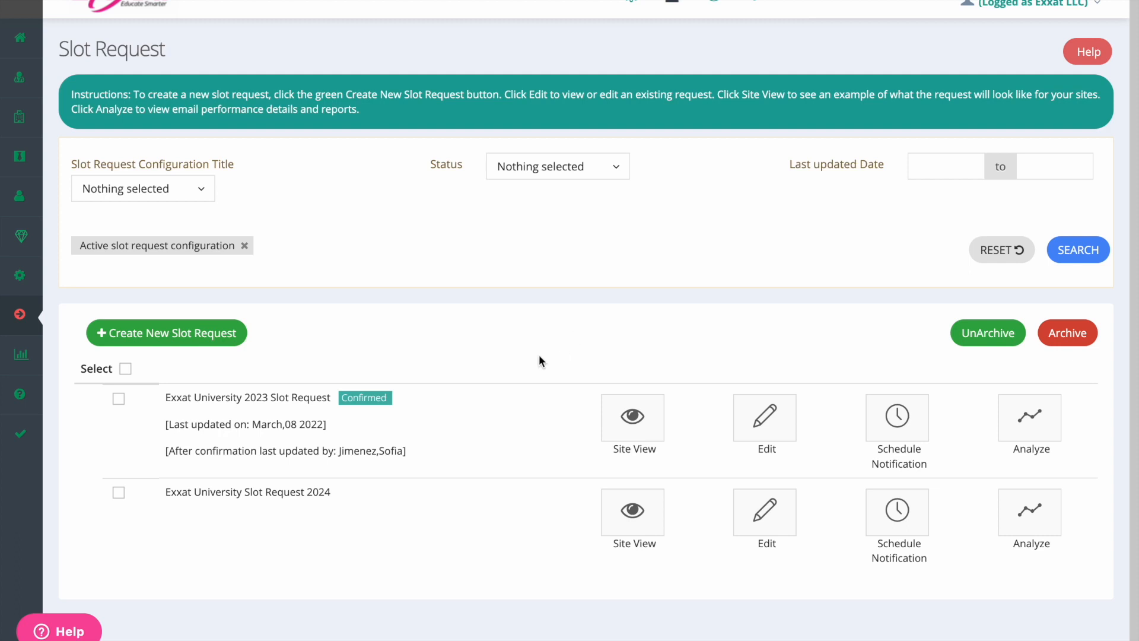
{"action": "left_click", "coordinate": [179, 337]}
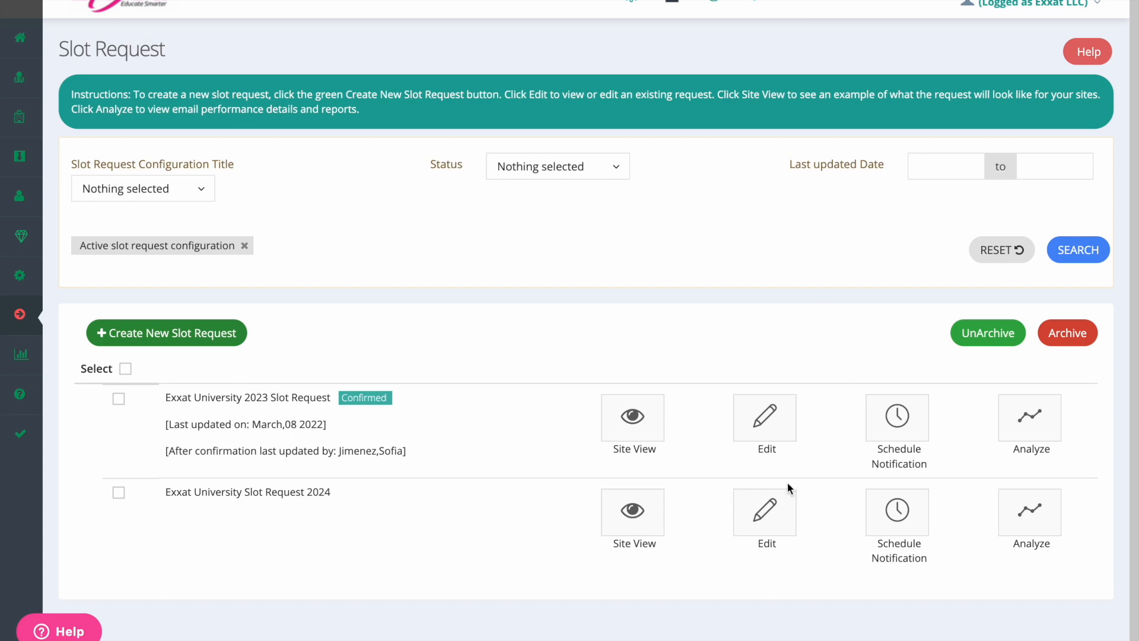
{"action": "left_click", "coordinate": [784, 527]}
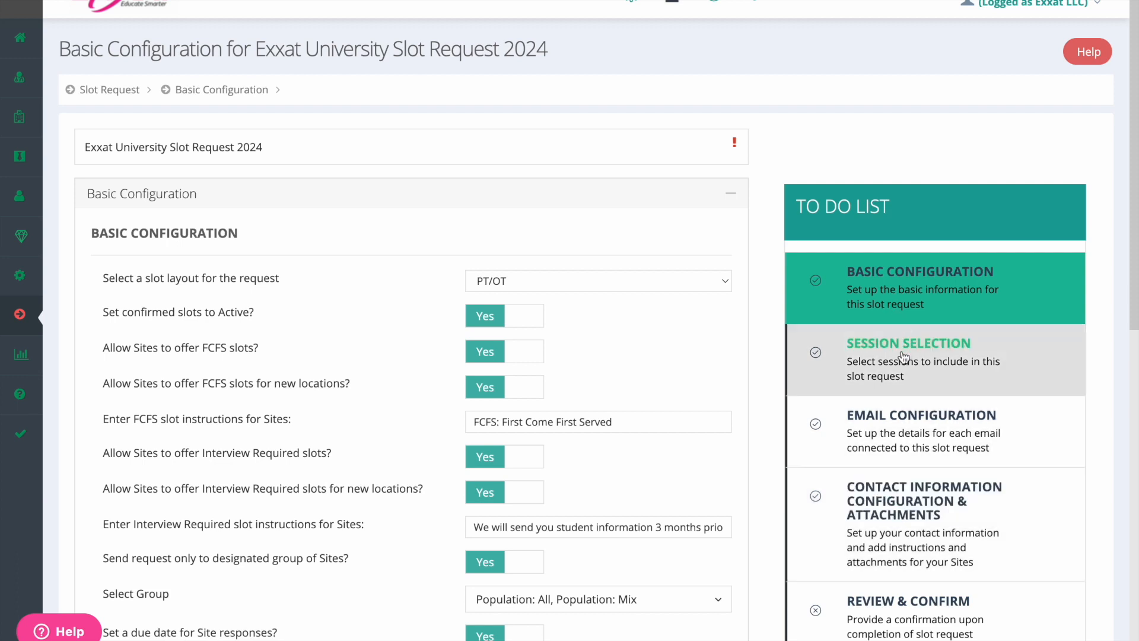
Step: Answer Yes to sending out Update Site Information emails in the Slot Request Preference section and save the basic configuration
{"action": "left_click", "coordinate": [730, 194]}
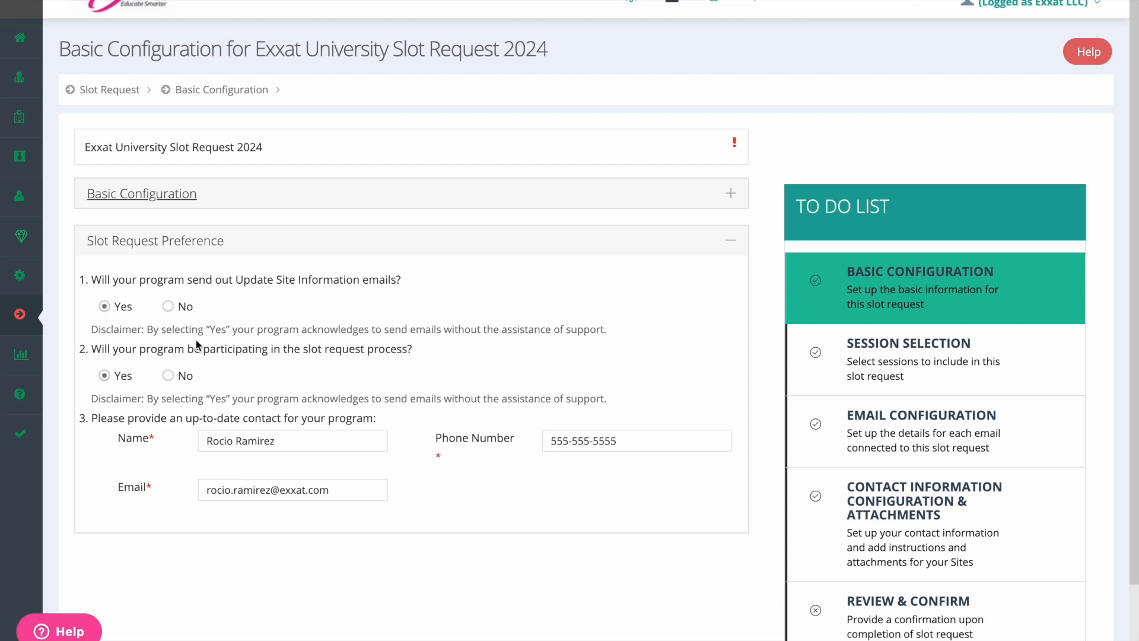
{"action": "left_click", "coordinate": [167, 306]}
{"action": "left_click", "coordinate": [107, 307]}
{"action": "scroll", "coordinate": [436, 436], "scroll_direction": "down", "scroll_amount": 3}
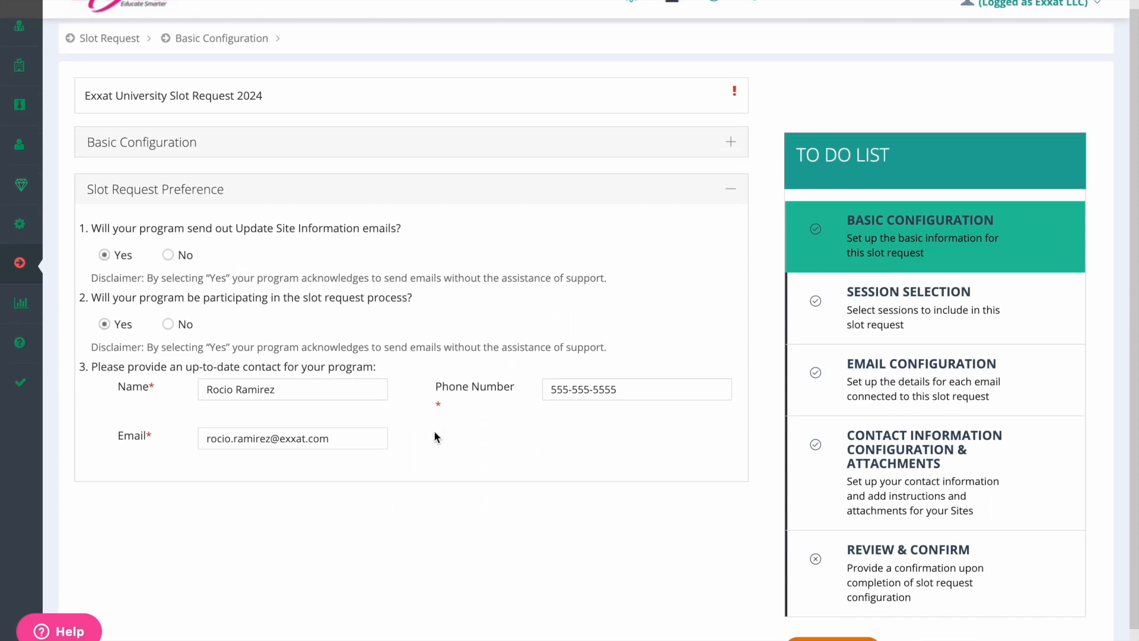
{"action": "left_click", "coordinate": [830, 600]}
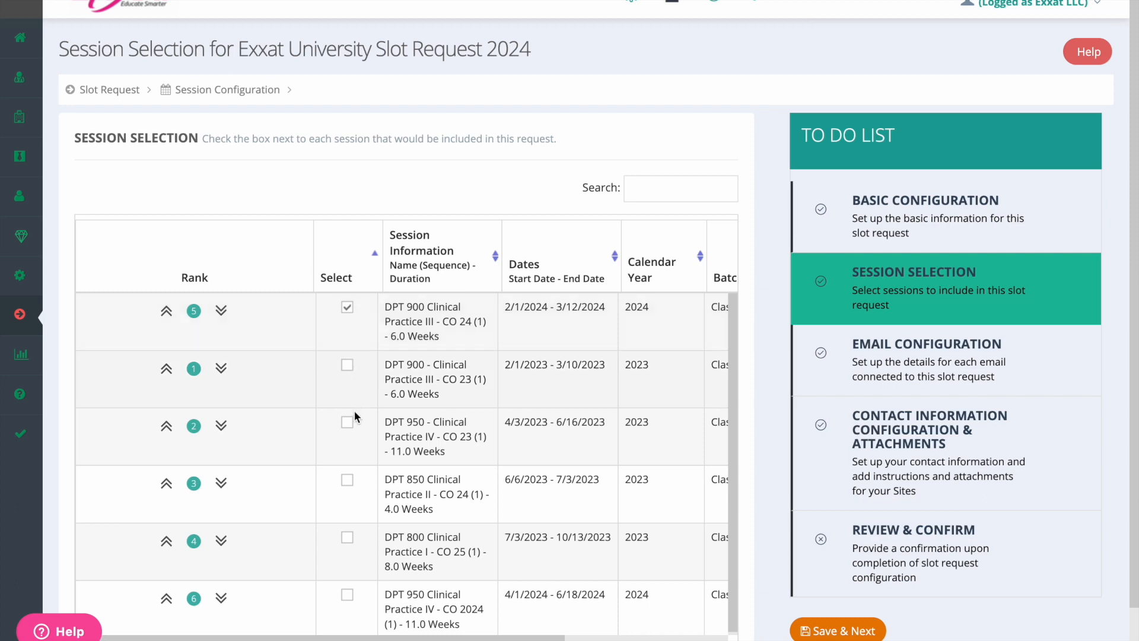
Step: Include only the DPT 900 - Clinical Practice III - CO 23 session, ranked first, and save the session selection
{"action": "left_click", "coordinate": [348, 365]}
{"action": "left_click", "coordinate": [348, 422]}
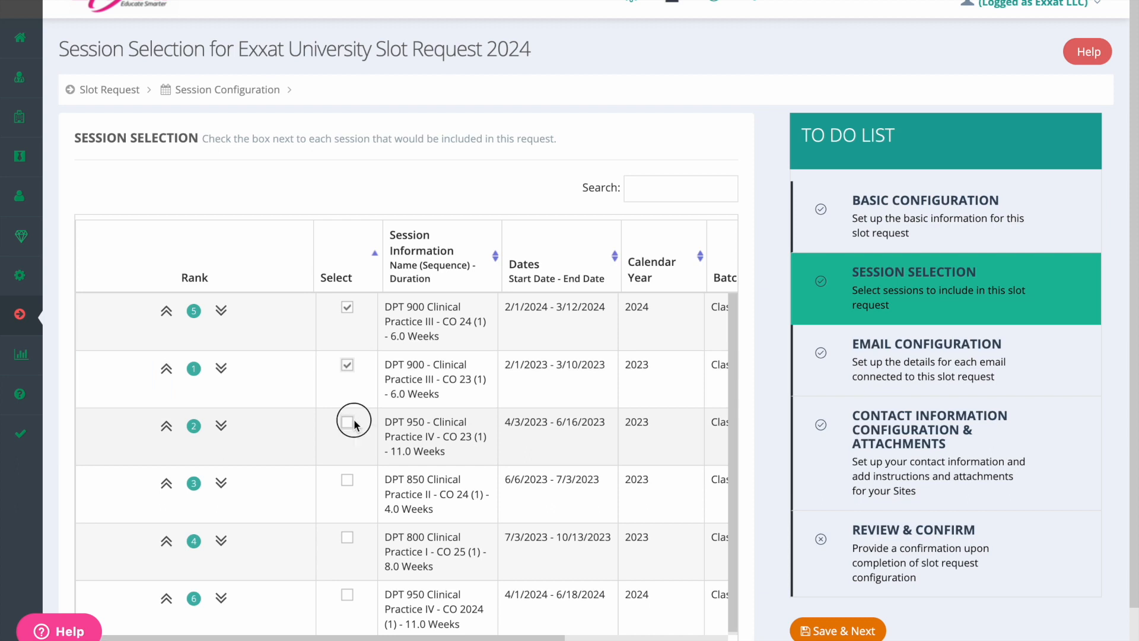
{"action": "left_click", "coordinate": [166, 368]}
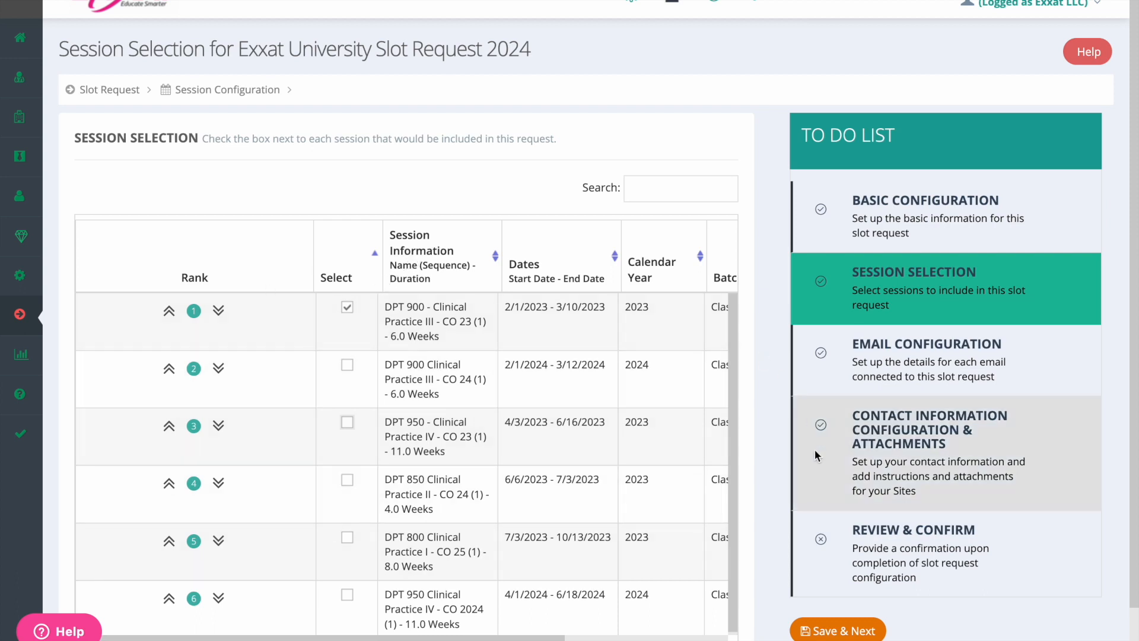
{"action": "left_click", "coordinate": [837, 630]}
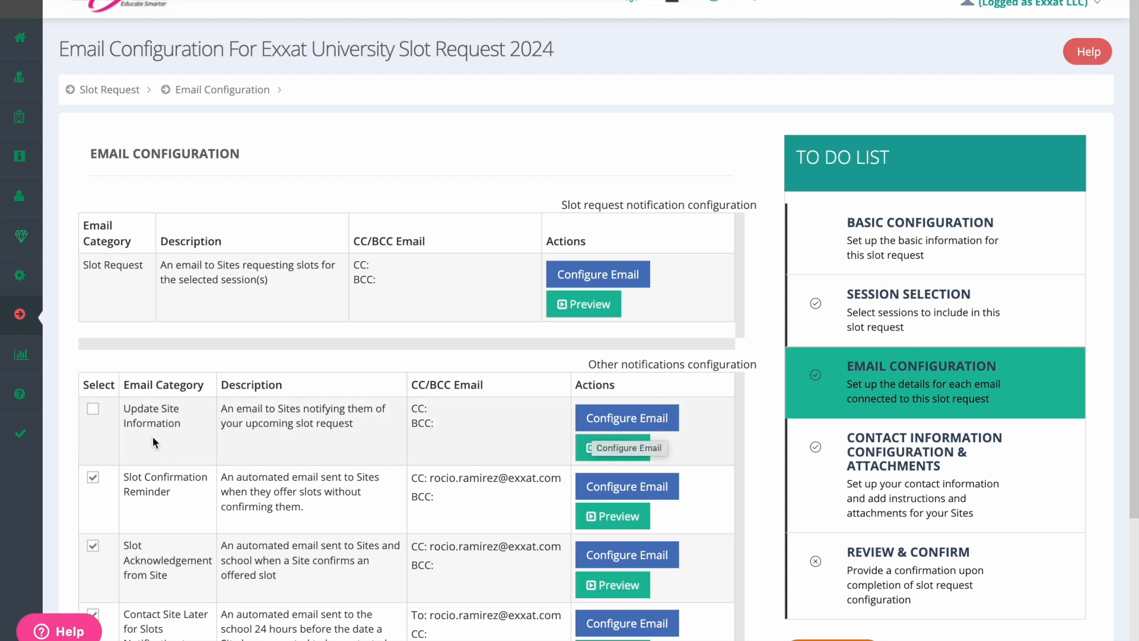
Step: Open the Update Site Information email template and examine its subject, CC, BCC, site requirements option and ##LocationDetails## placeholder
{"action": "left_click", "coordinate": [614, 419]}
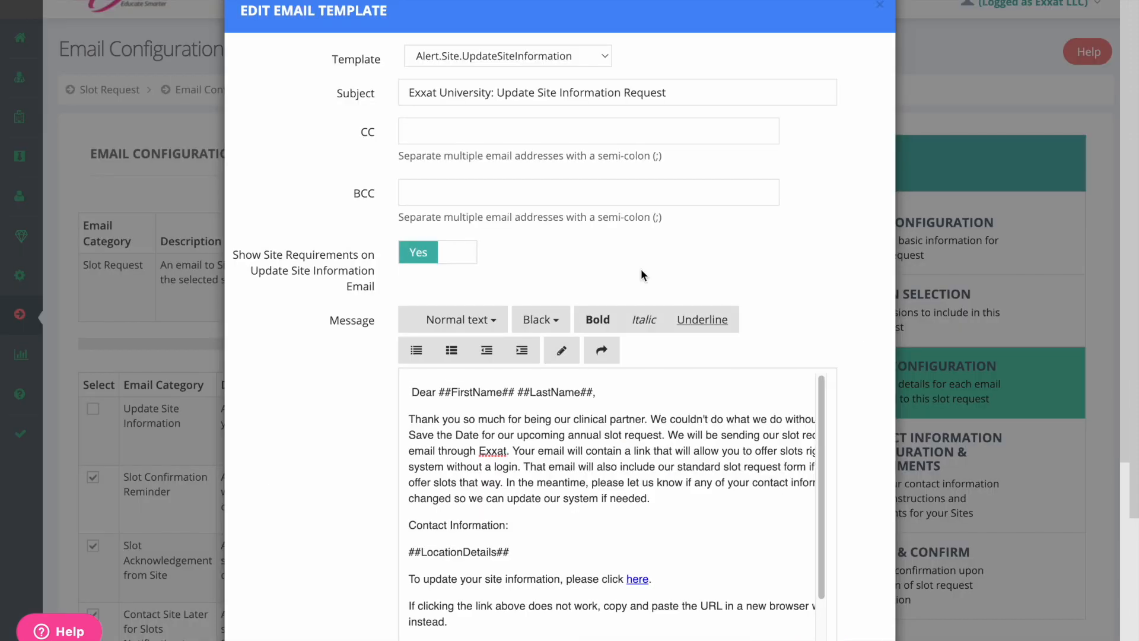
{"action": "left_click", "coordinate": [437, 92]}
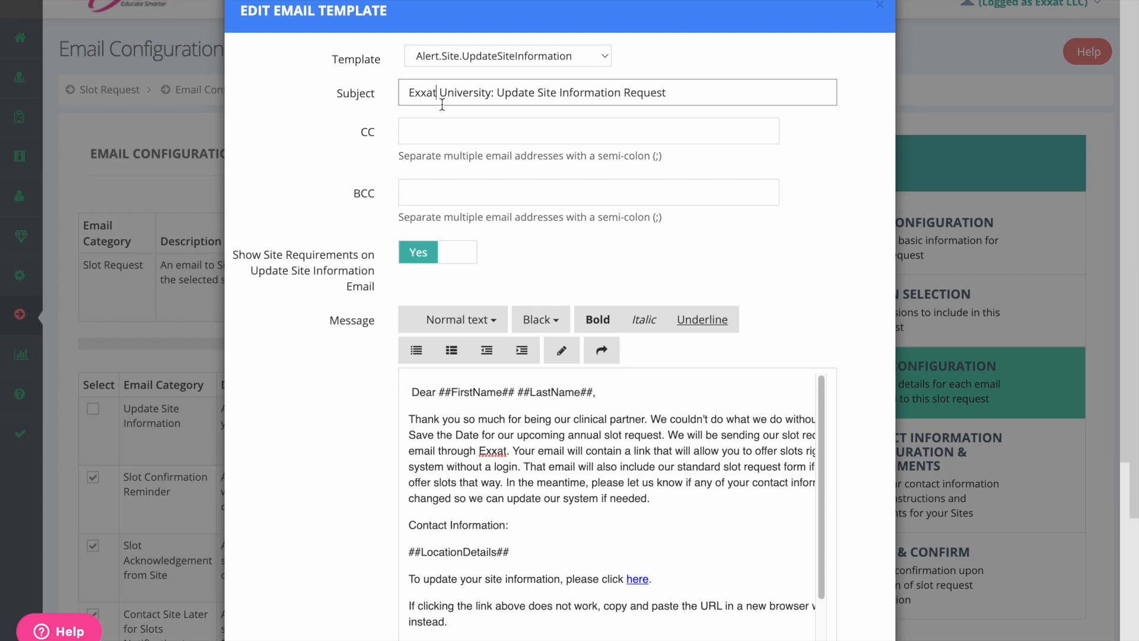
{"action": "left_click", "coordinate": [525, 452]}
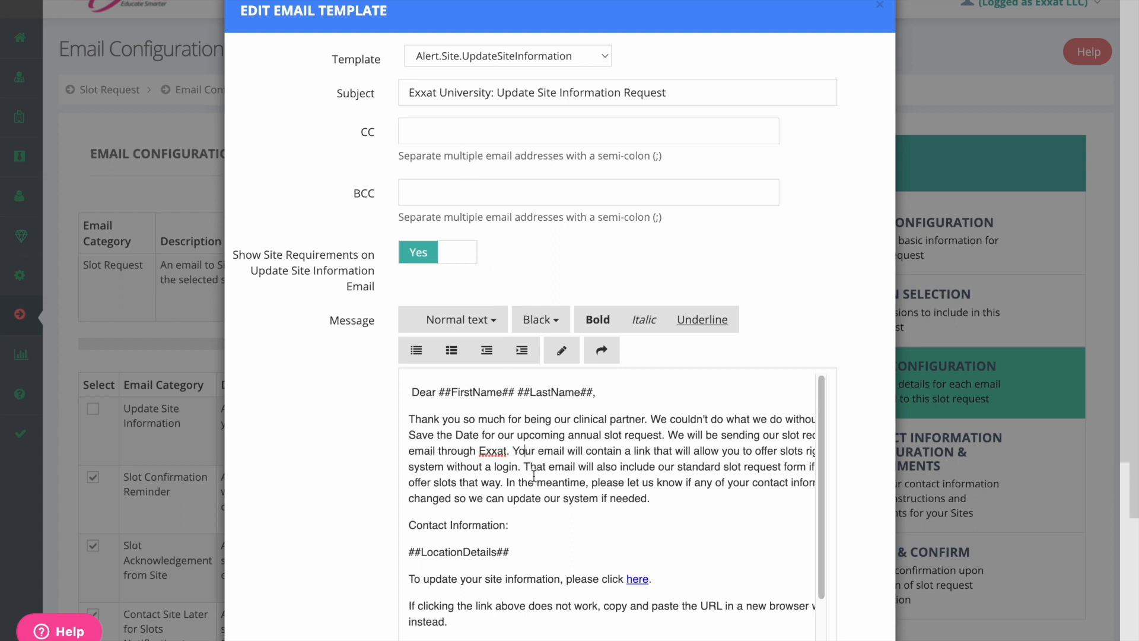
{"action": "left_click", "coordinate": [417, 140]}
{"action": "left_click", "coordinate": [417, 196]}
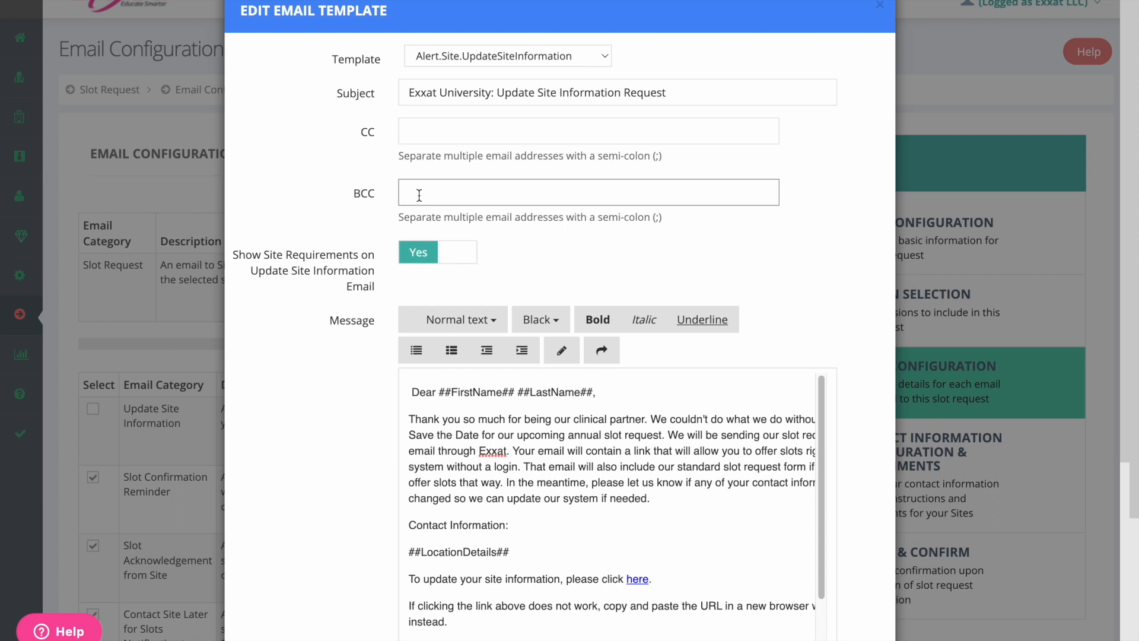
{"action": "left_click_drag", "start_coordinate": [235, 255], "coordinate": [381, 296]}
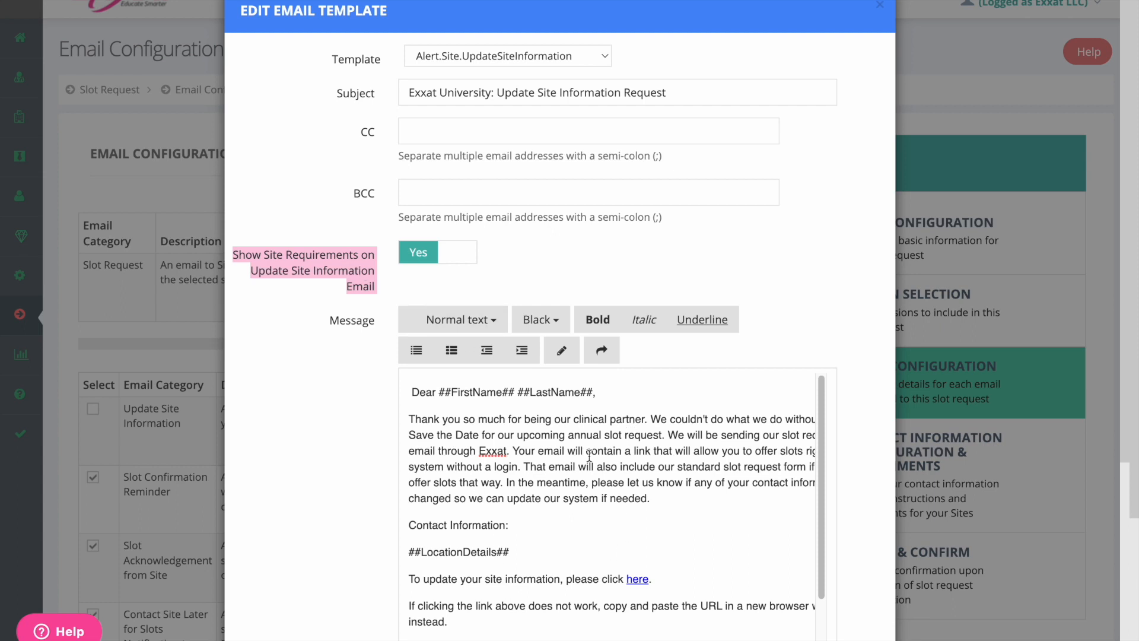
{"action": "left_click_drag", "start_coordinate": [524, 551], "coordinate": [424, 551]}
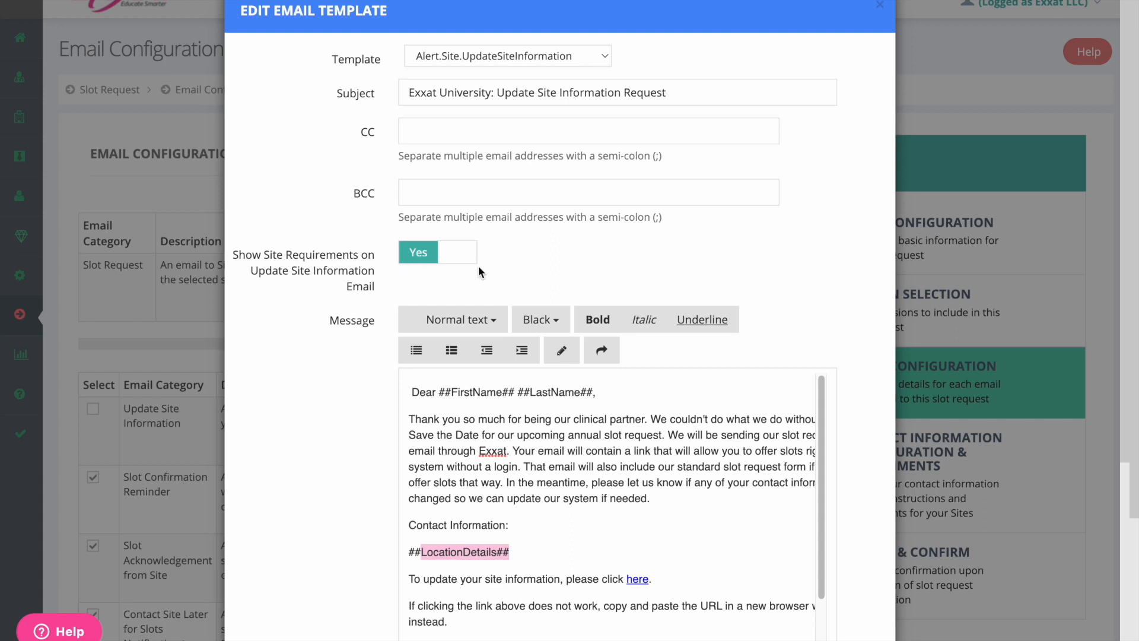
Step: Leave Show Site Requirements on Update Site Information Email set to Yes and save the email template
{"action": "left_click", "coordinate": [422, 259]}
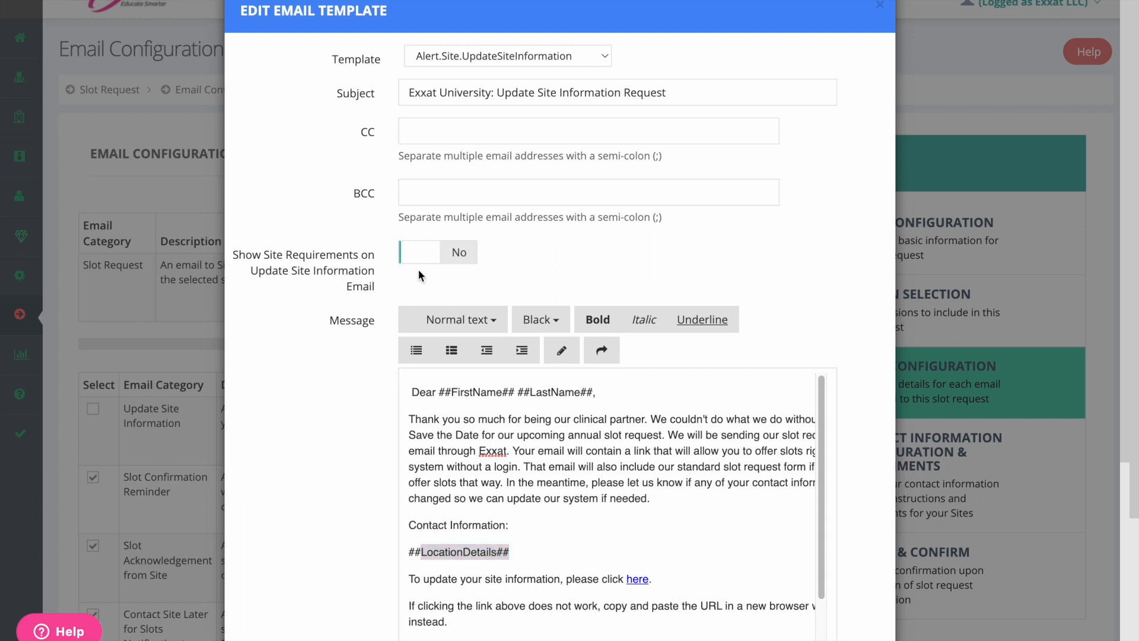
{"action": "left_click", "coordinate": [437, 268]}
{"action": "scroll", "coordinate": [333, 430], "scroll_direction": "down", "scroll_amount": 5}
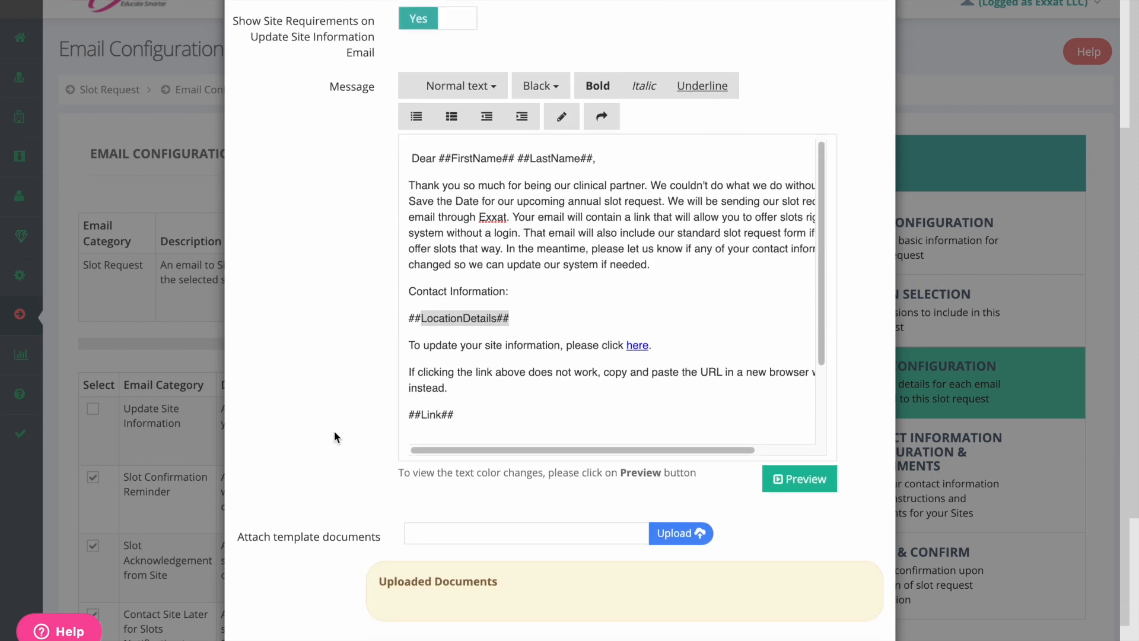
{"action": "scroll", "coordinate": [334, 432], "scroll_direction": "down", "scroll_amount": 1}
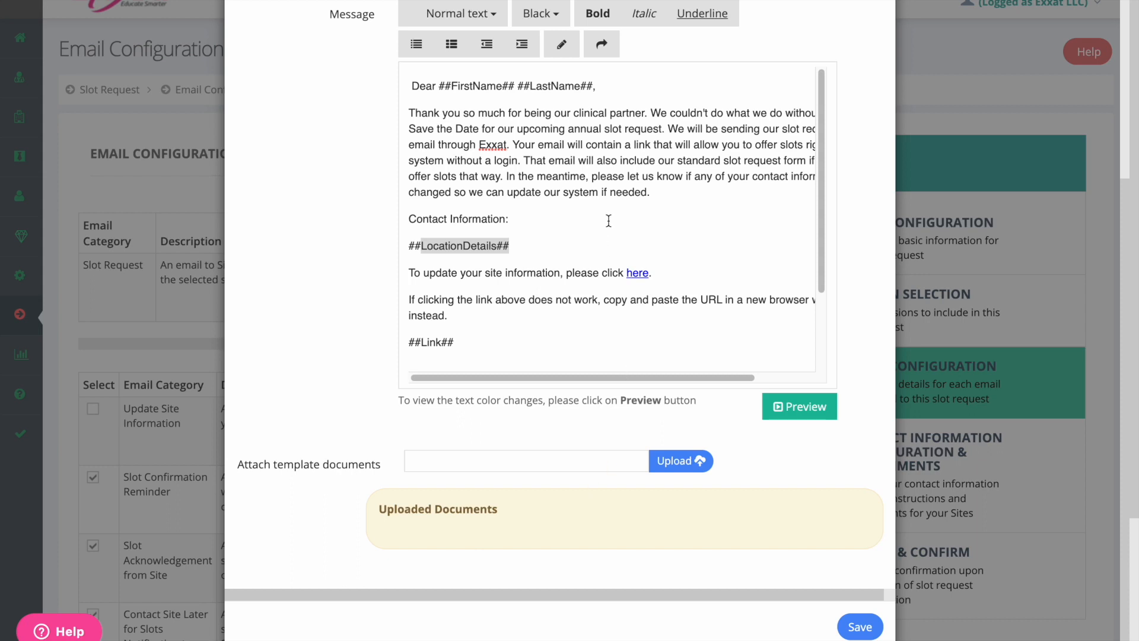
{"action": "left_click", "coordinate": [858, 627]}
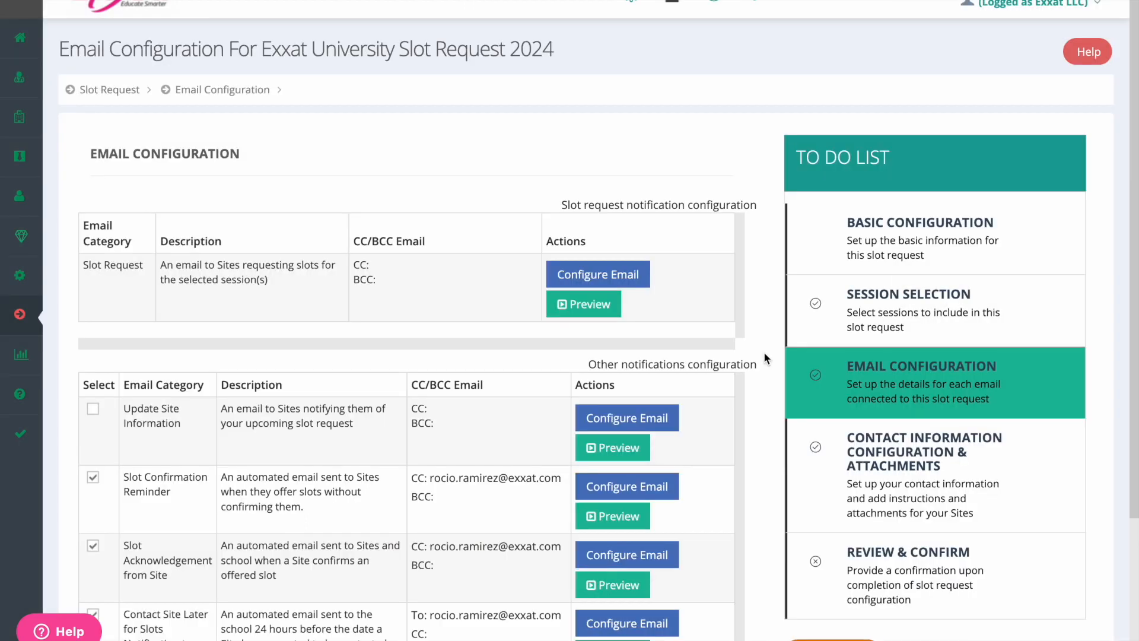
Step: Include the Update Site Information email among the other notifications and save the email configuration
{"action": "left_click", "coordinate": [92, 409]}
{"action": "scroll", "coordinate": [765, 490], "scroll_direction": "down", "scroll_amount": 3}
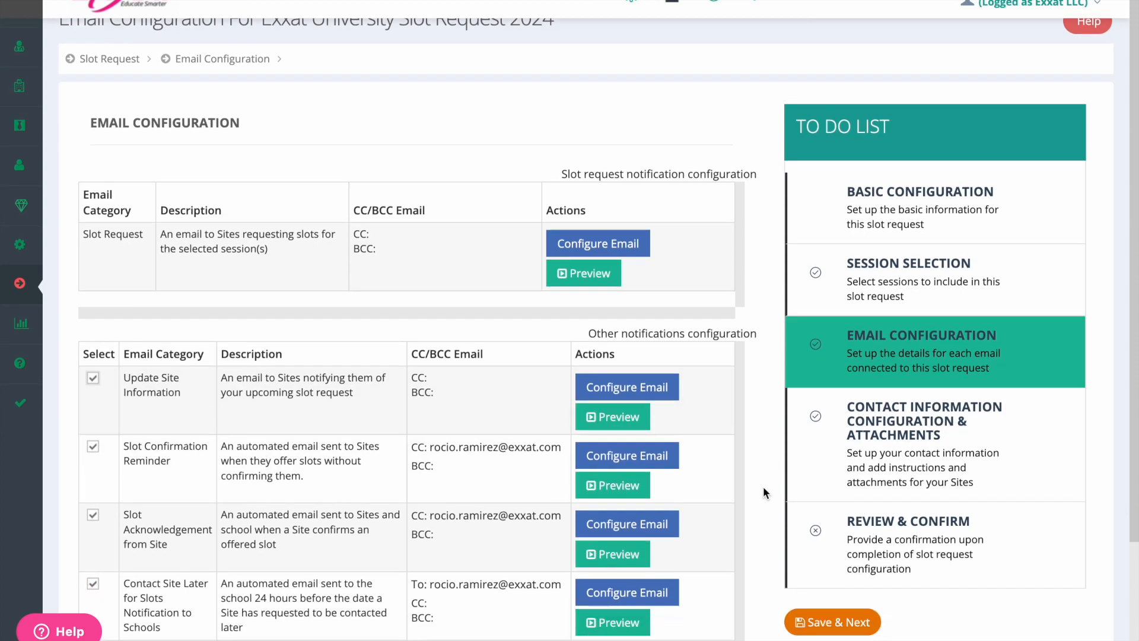
{"action": "left_click", "coordinate": [832, 543]}
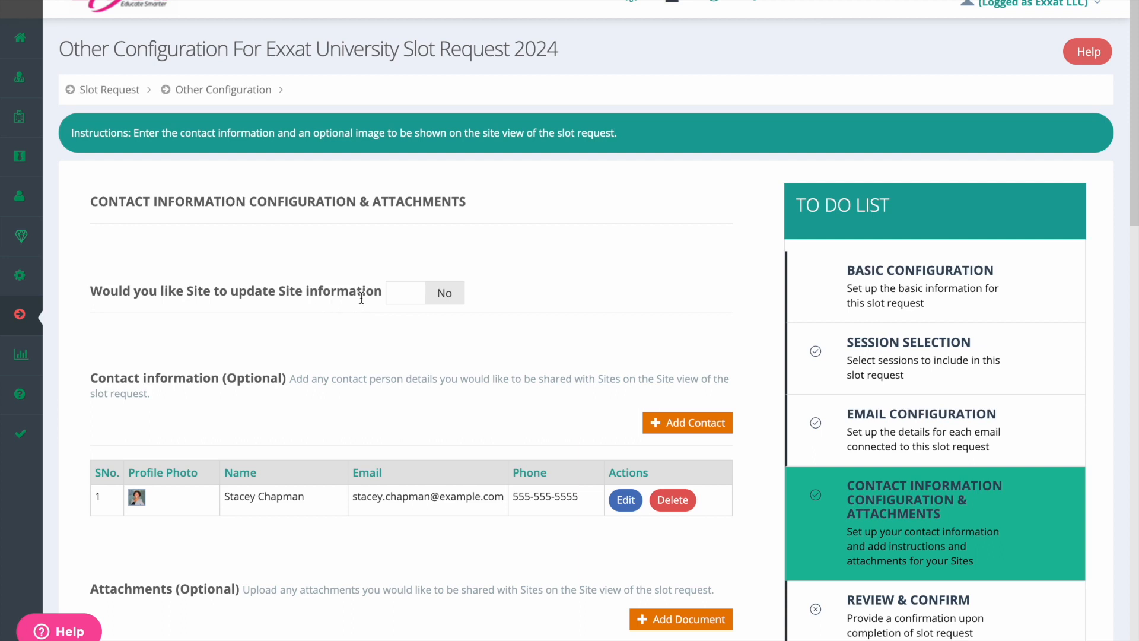
Step: Allow sites to update site information, select all Site Information and Staff Information items, and save the contact information configuration
{"action": "left_click", "coordinate": [439, 295]}
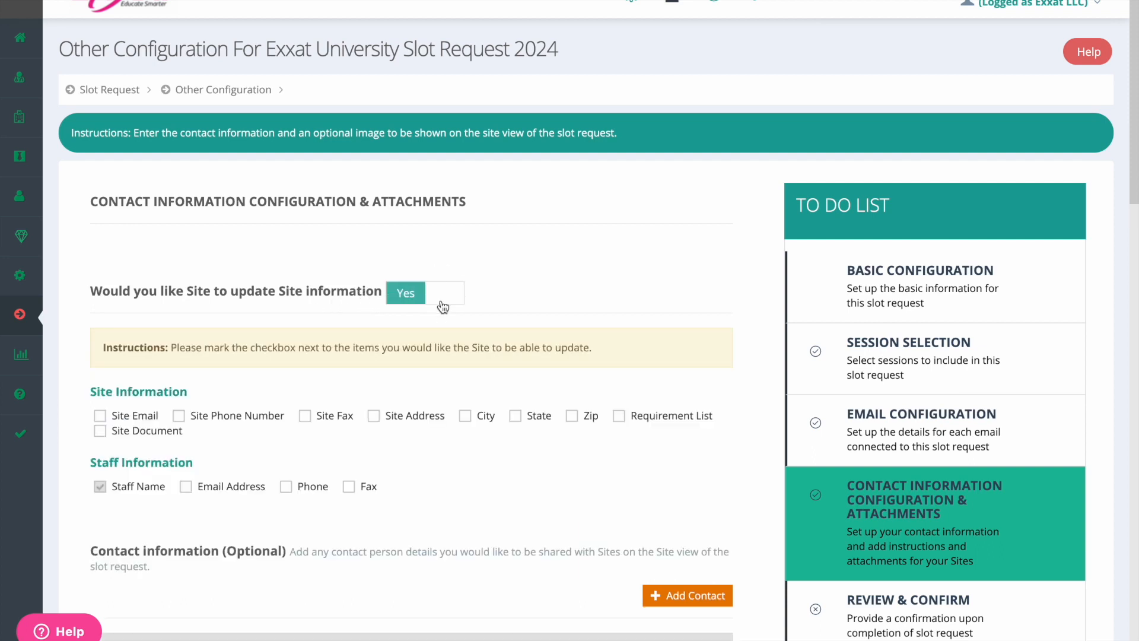
{"action": "scroll", "coordinate": [382, 379], "scroll_direction": "down", "scroll_amount": 1}
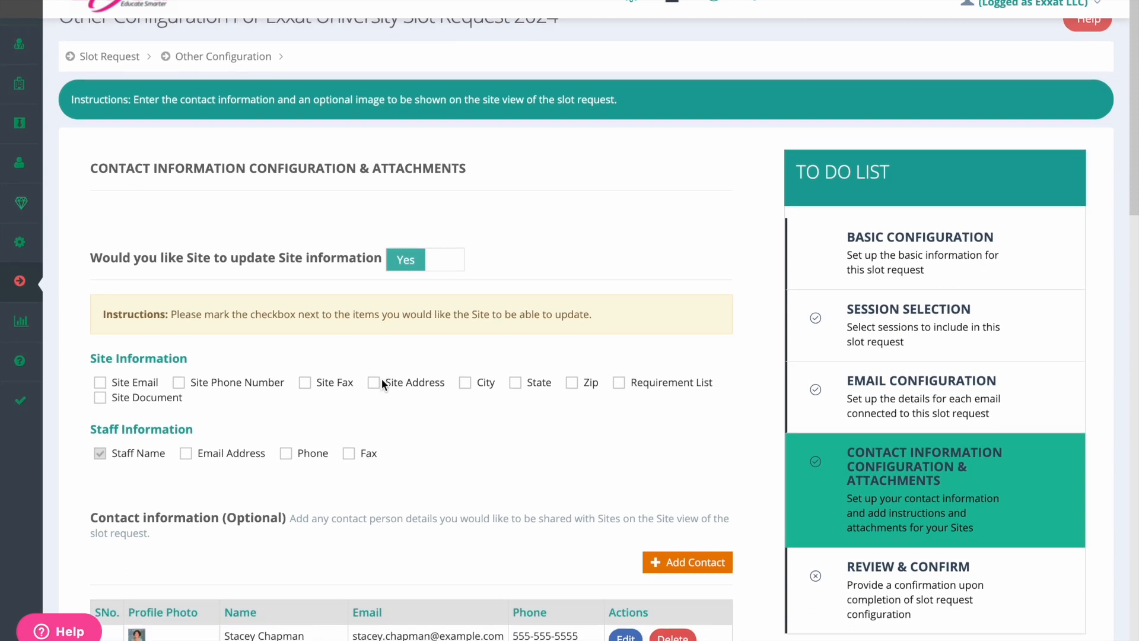
{"action": "scroll", "coordinate": [382, 379], "scroll_direction": "down", "scroll_amount": 1}
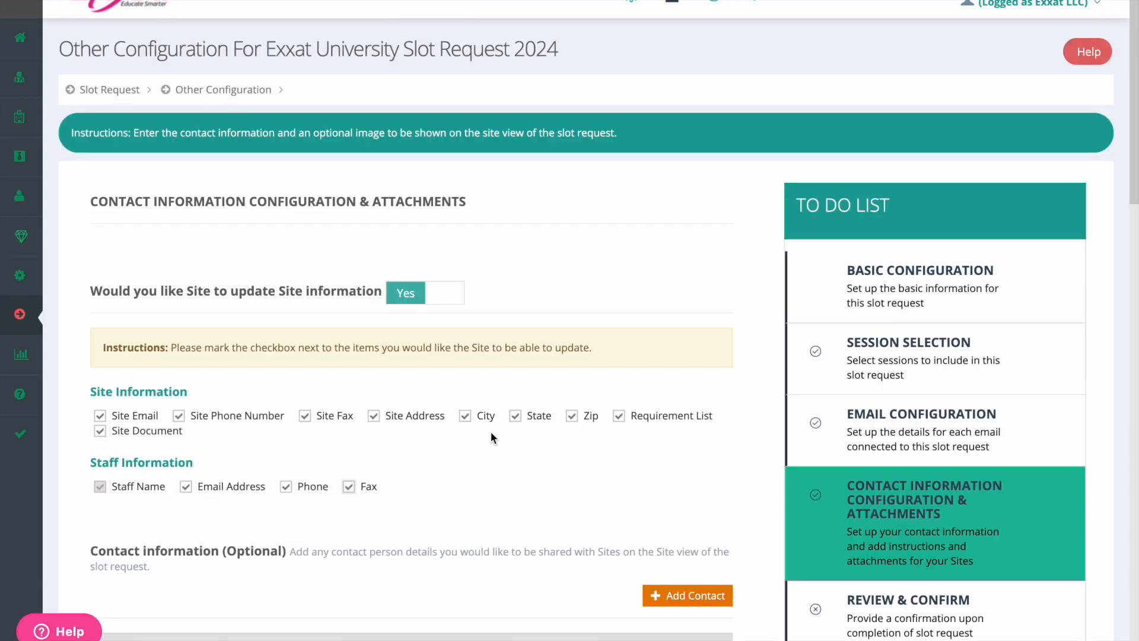
{"action": "scroll", "coordinate": [492, 438], "scroll_direction": "down", "scroll_amount": 3}
{"action": "left_click", "coordinate": [831, 555]}
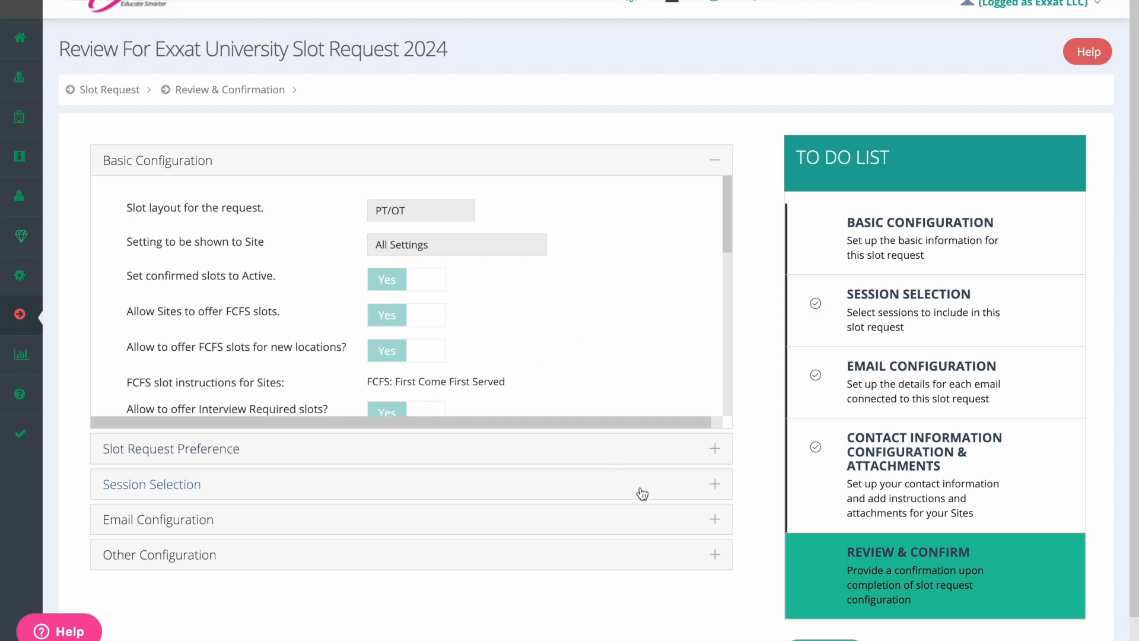
Step: Review the Slot Request Preference and Session Selection sections and finish with "No, I have not confirmed the slot request configuration"
{"action": "left_click", "coordinate": [699, 456]}
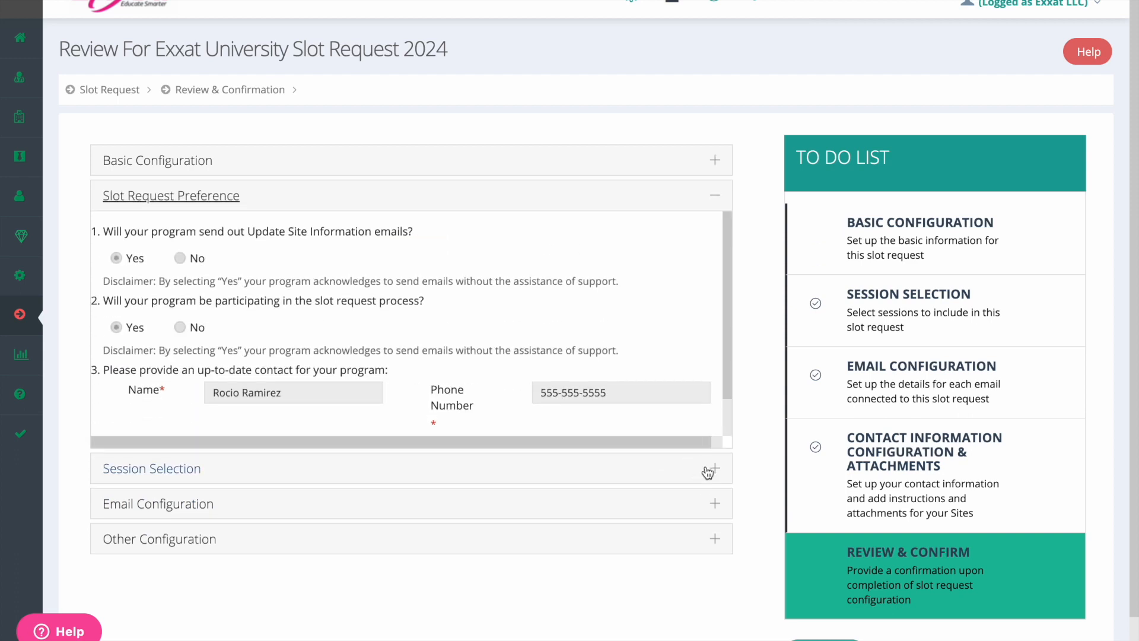
{"action": "left_click", "coordinate": [707, 471]}
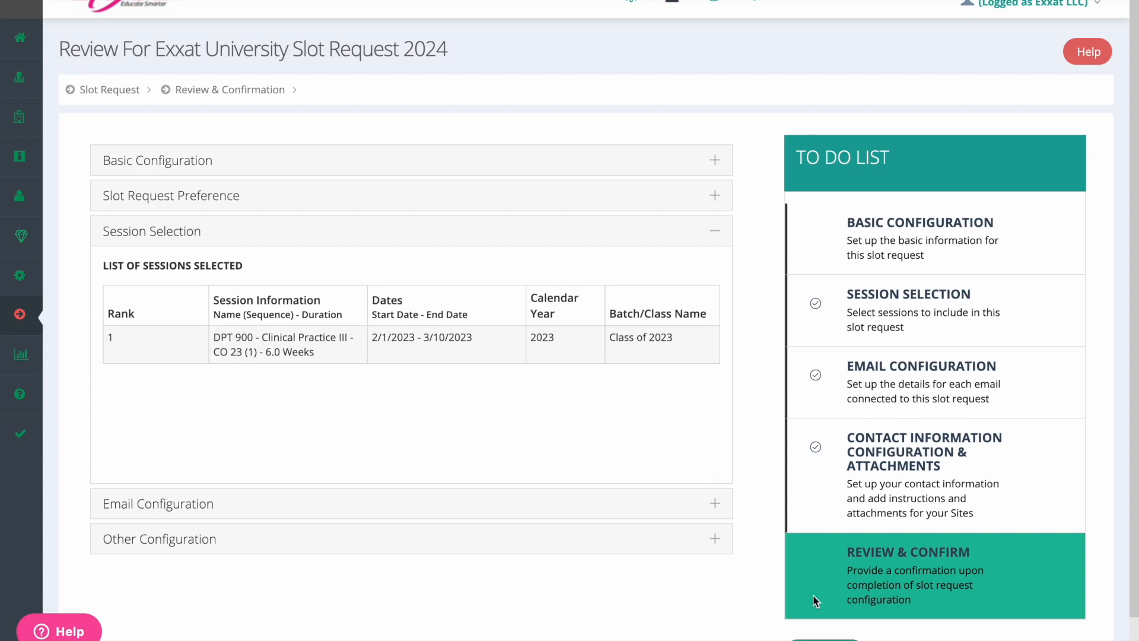
{"action": "left_click", "coordinate": [824, 639]}
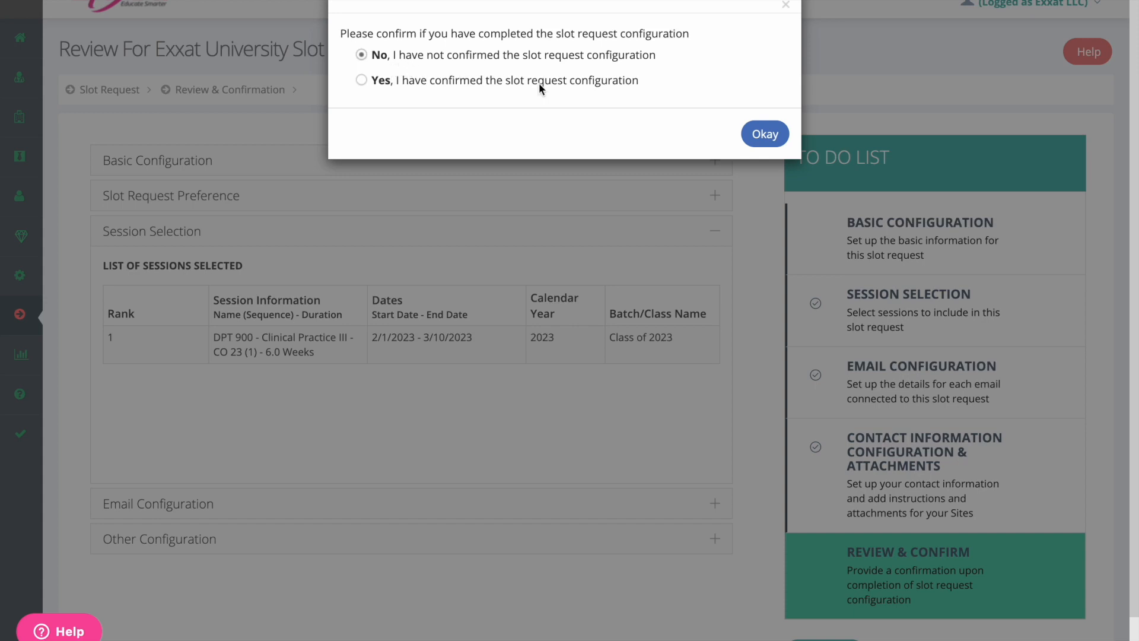
{"action": "left_click", "coordinate": [765, 135]}
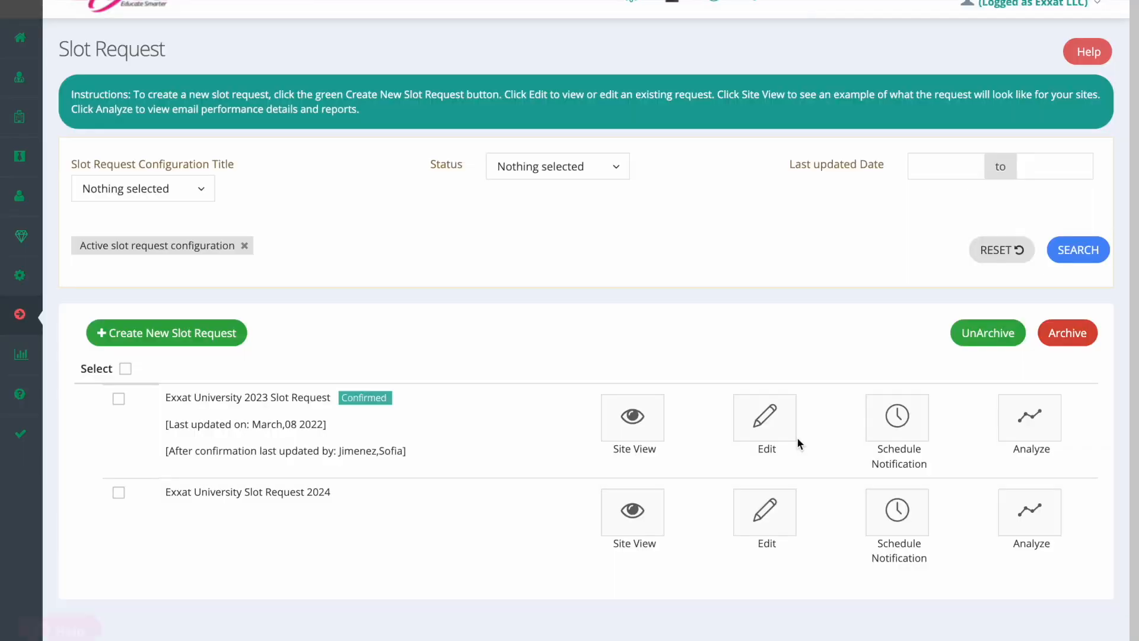